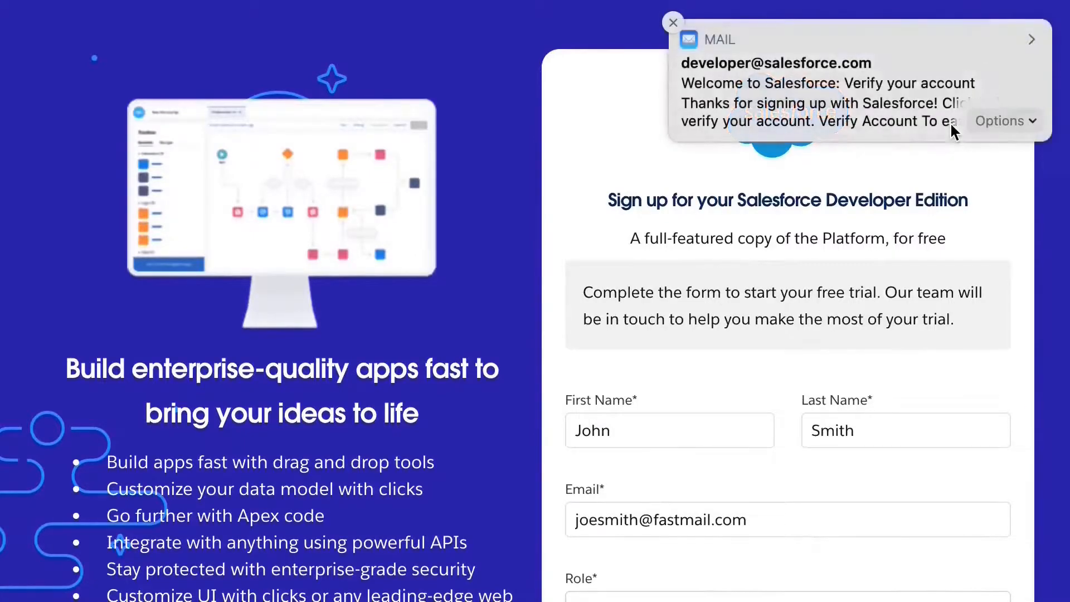
Verify the Developer Edition account from the email and set a new password and security answer.
click(951, 125)
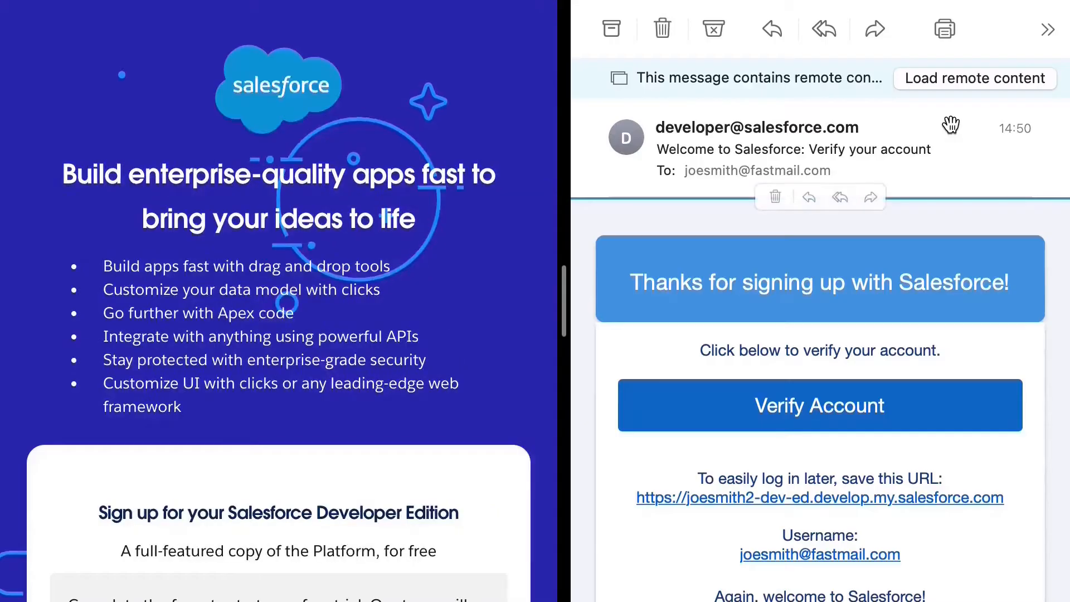
click(842, 411)
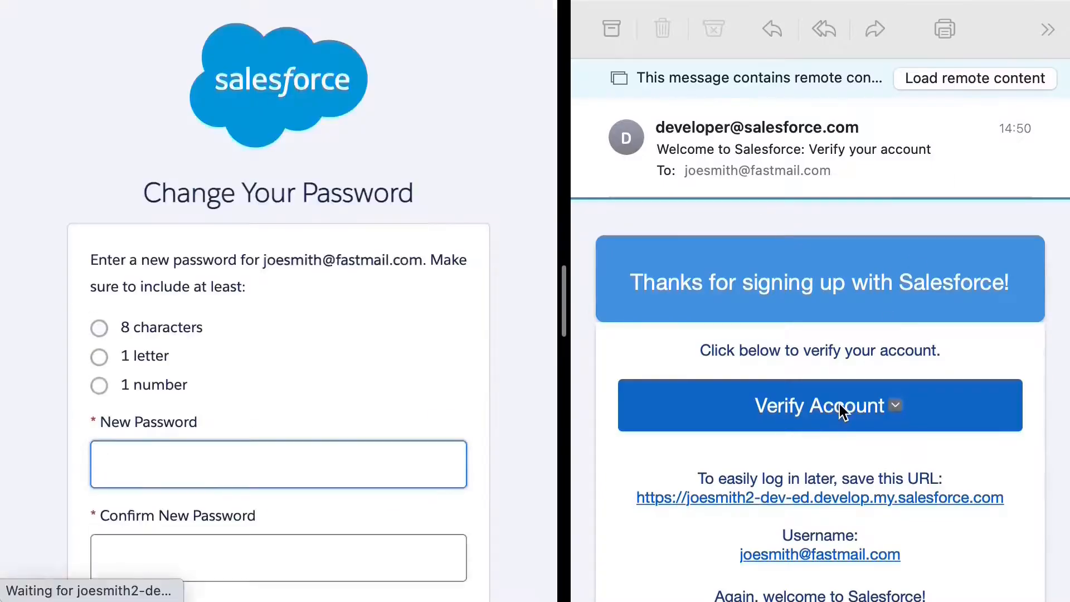
text(•••••••••)
click(106, 557)
text(•••••••••)
scroll(106, 557, down, 4)
click(107, 508)
click(218, 574)
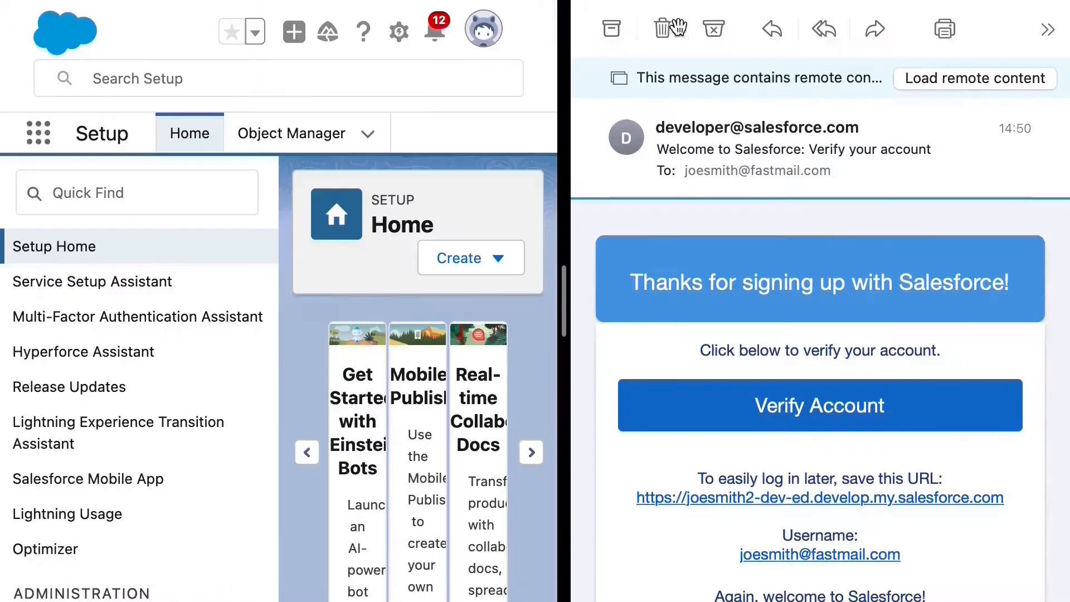
Delete the verification email and open AppExchange Marketplace through Quick Find 'appex'.
click(673, 30)
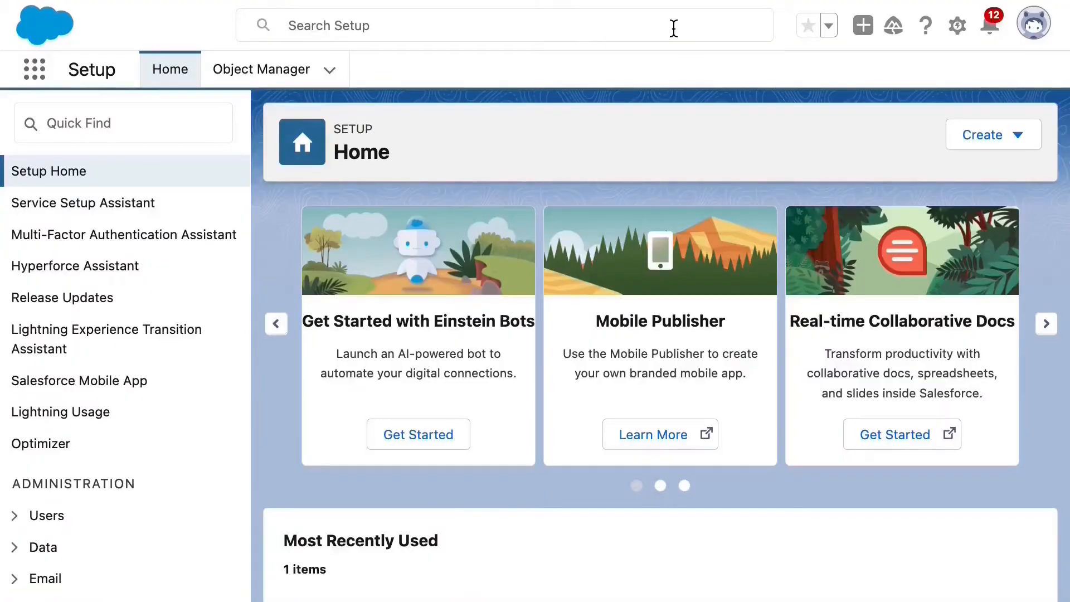
click(61, 124)
text(appex)
click(109, 204)
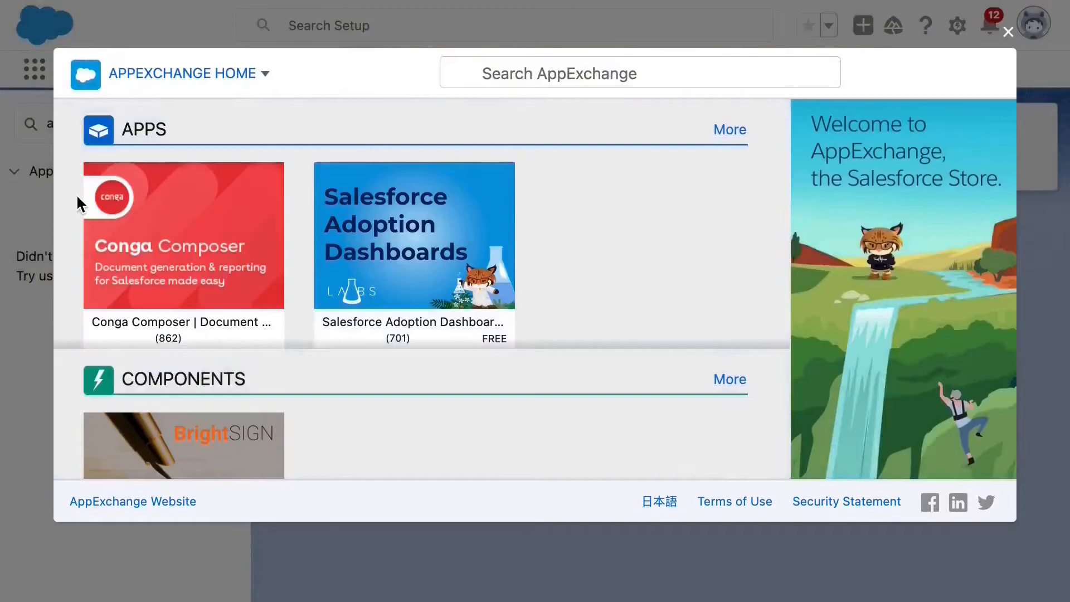
Search AppExchange Apps for 'Streams' and open the Streams app listing.
click(253, 71)
click(96, 196)
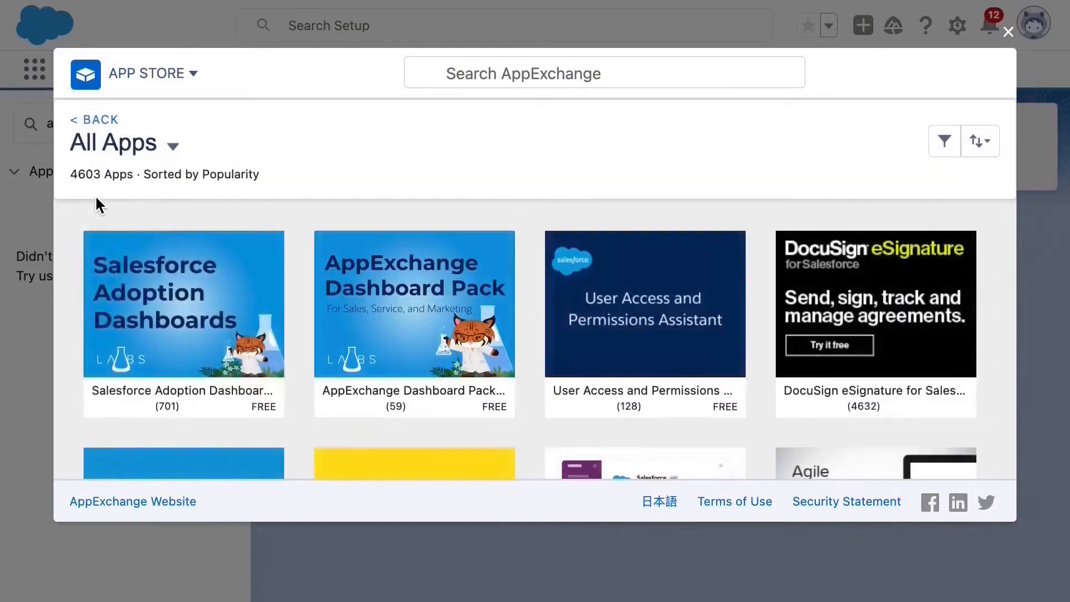
click(449, 63)
text(Streams)
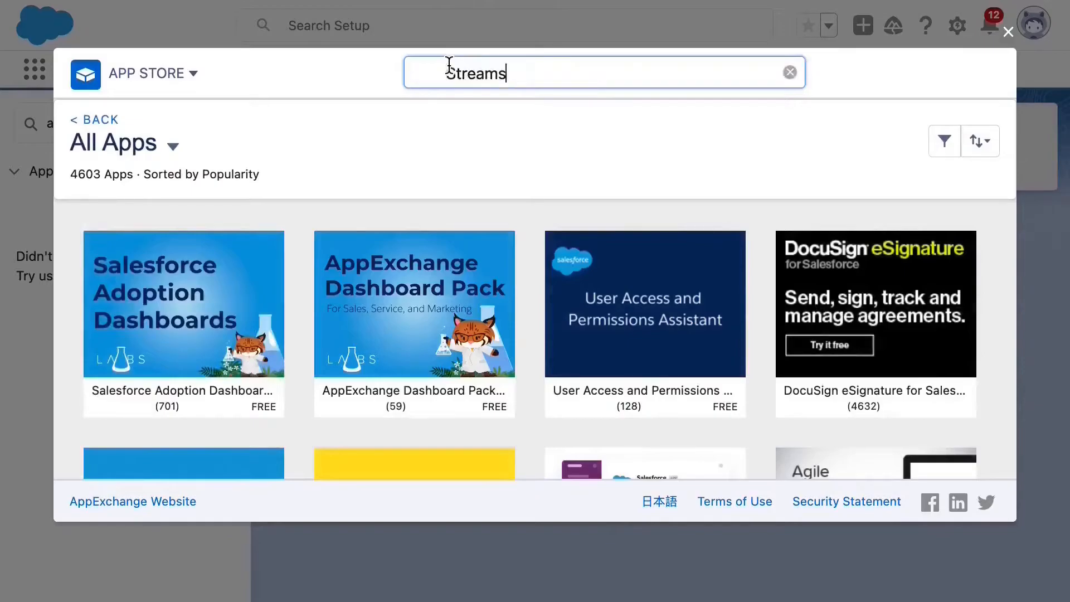
key(Return)
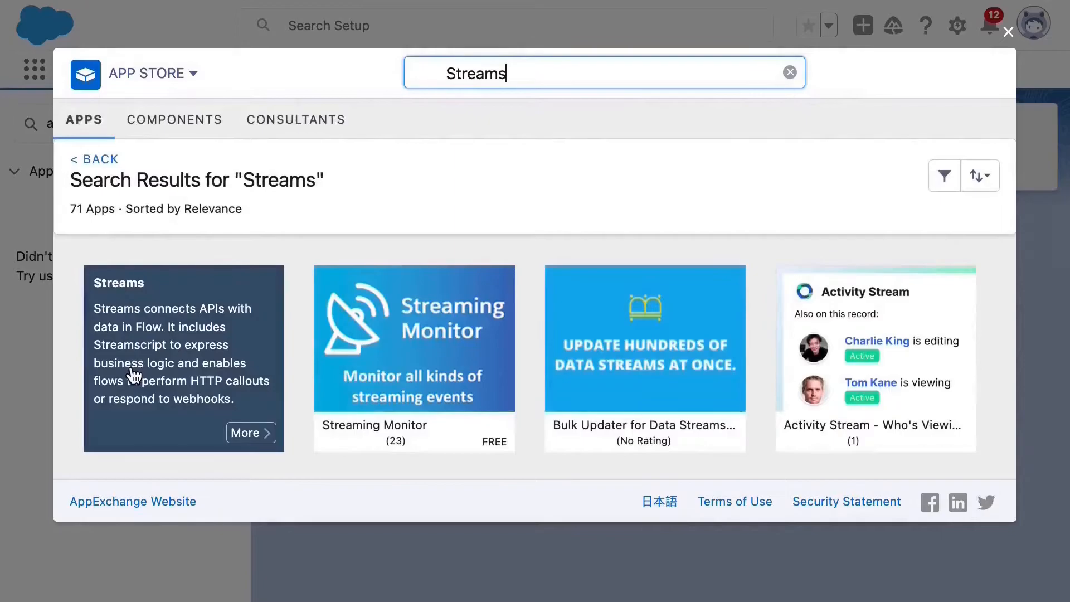
click(130, 364)
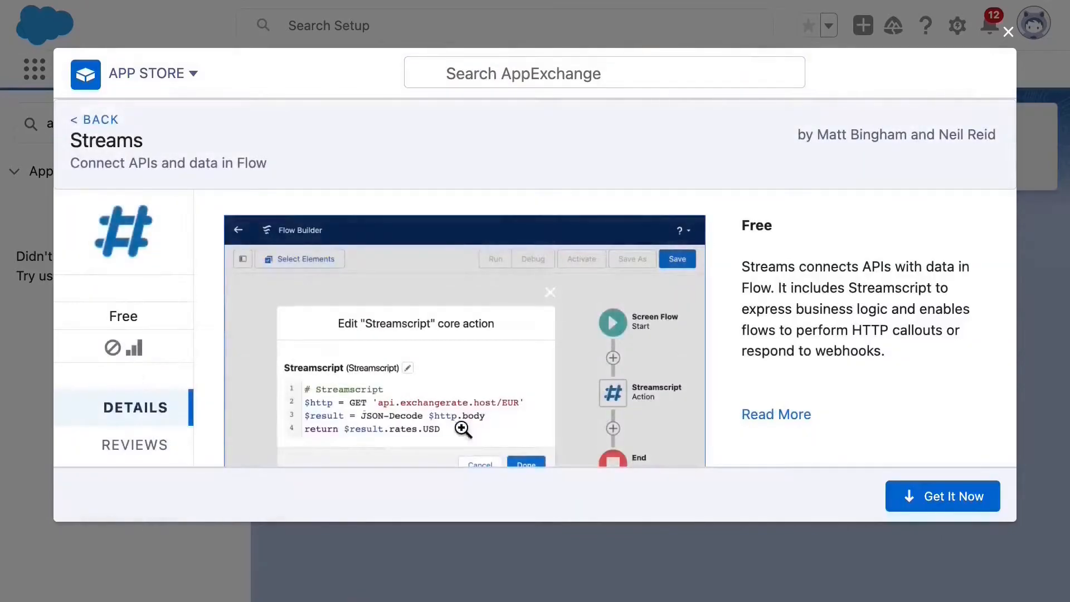
click(906, 496)
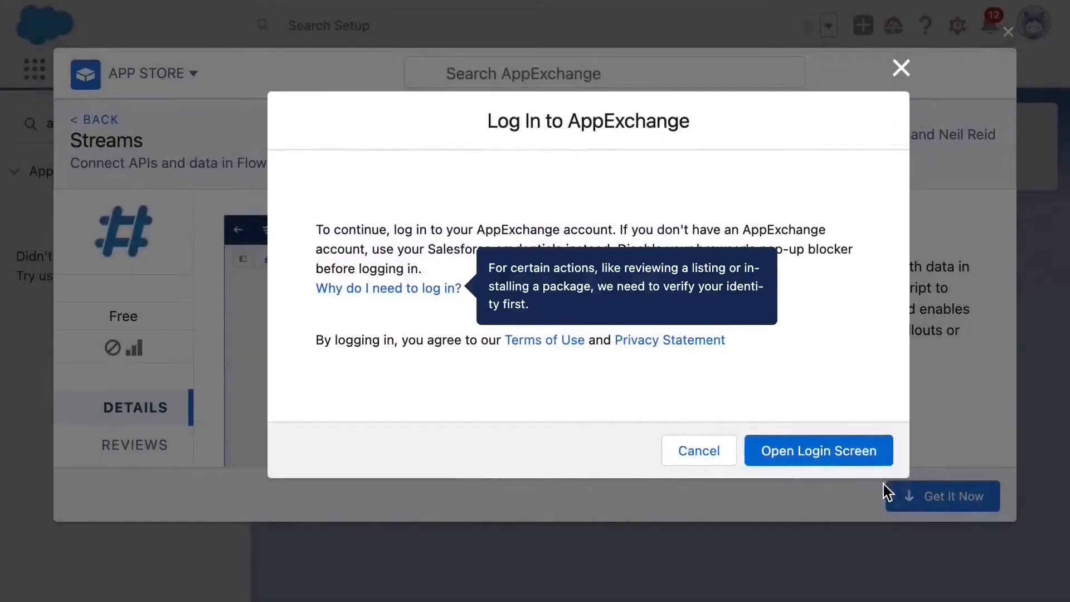
Install Streams v56 into the org for admins only and close the completion window.
click(825, 451)
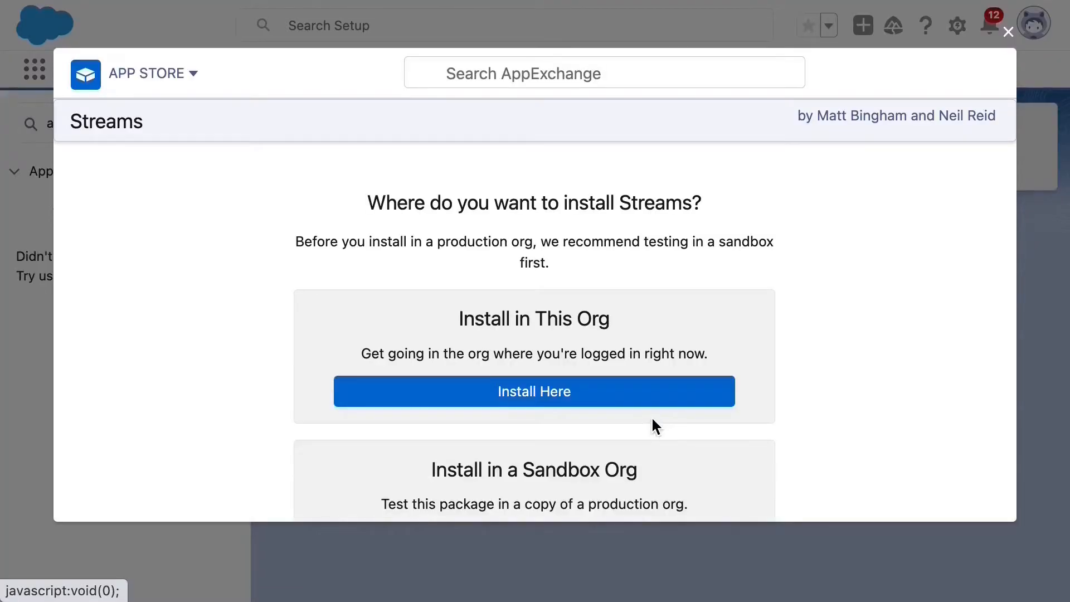
click(653, 419)
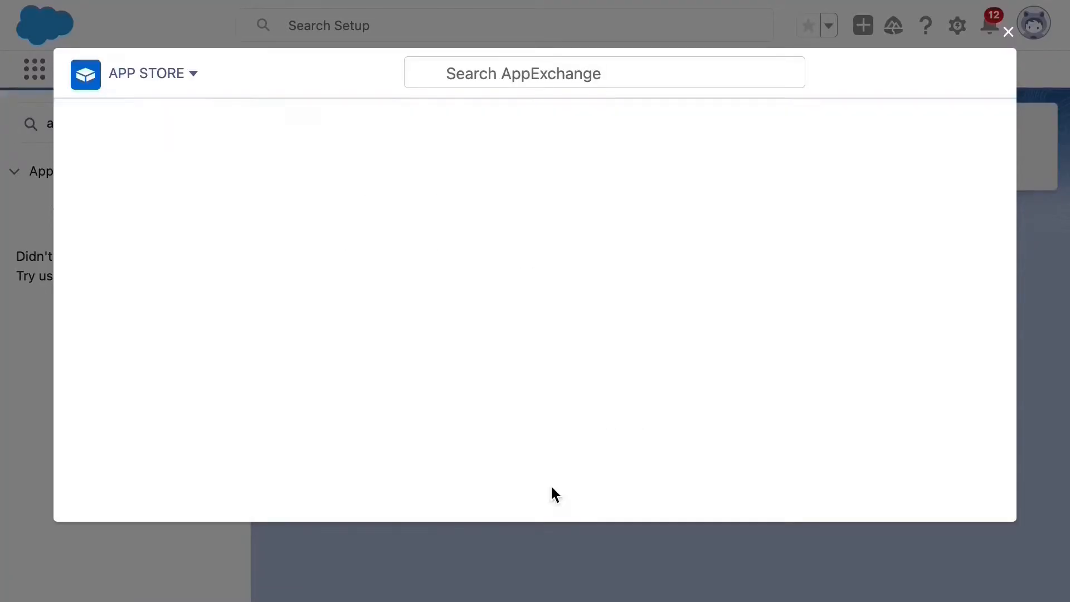
click(813, 458)
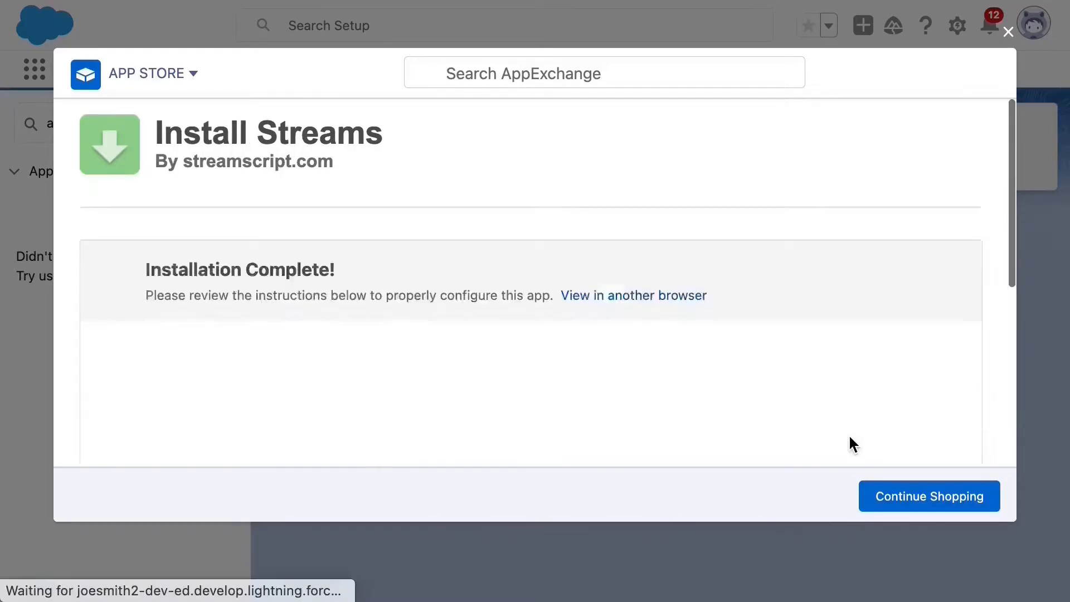
click(1008, 33)
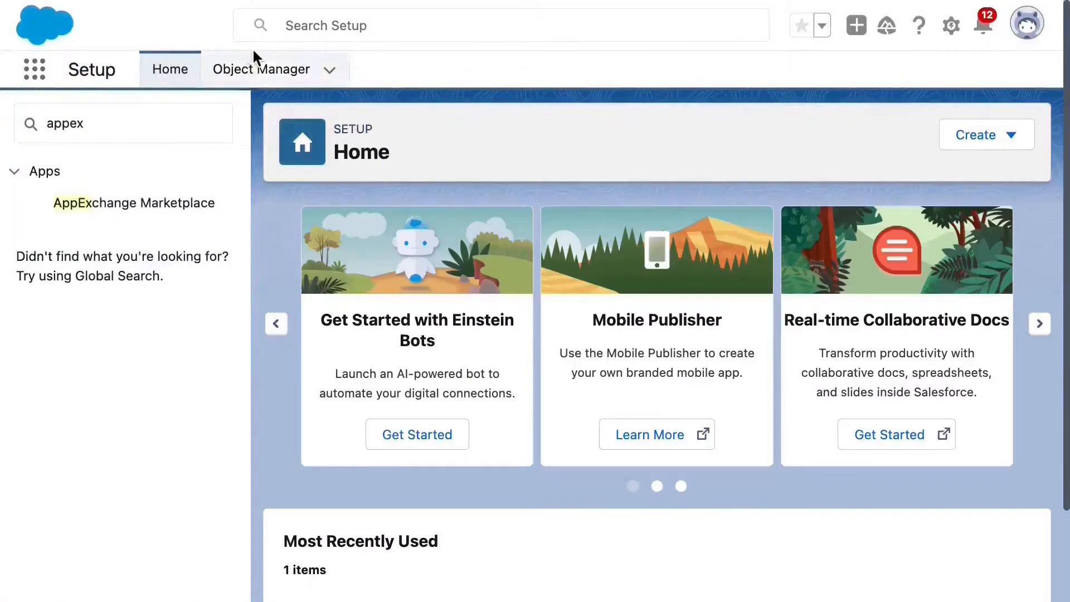
Open the Streams app's Integrations tab and follow its Site link to Setup Sites.
click(34, 69)
text(Streams)
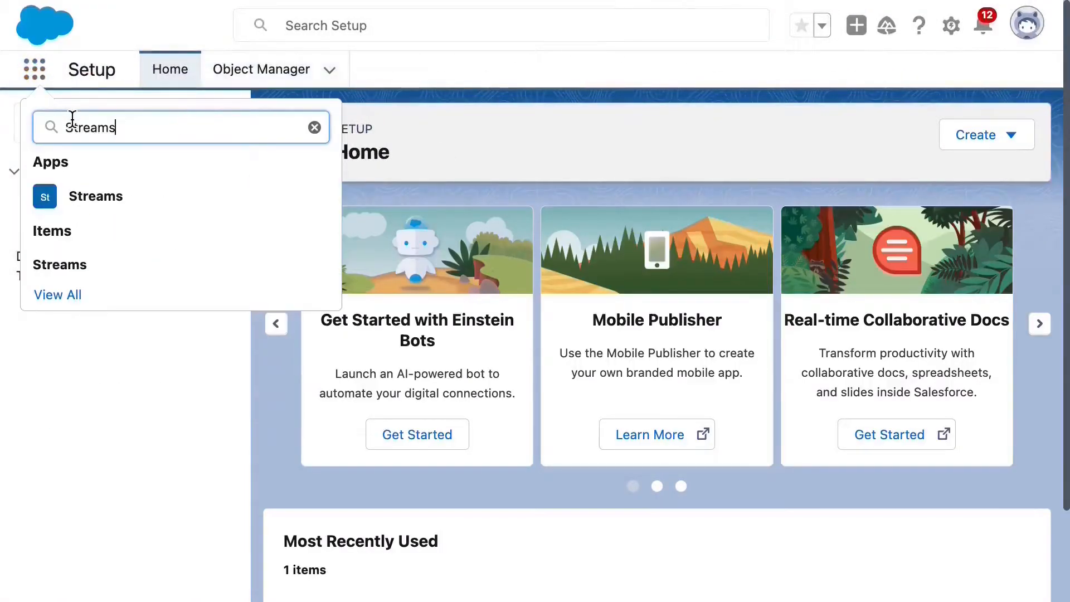
click(75, 202)
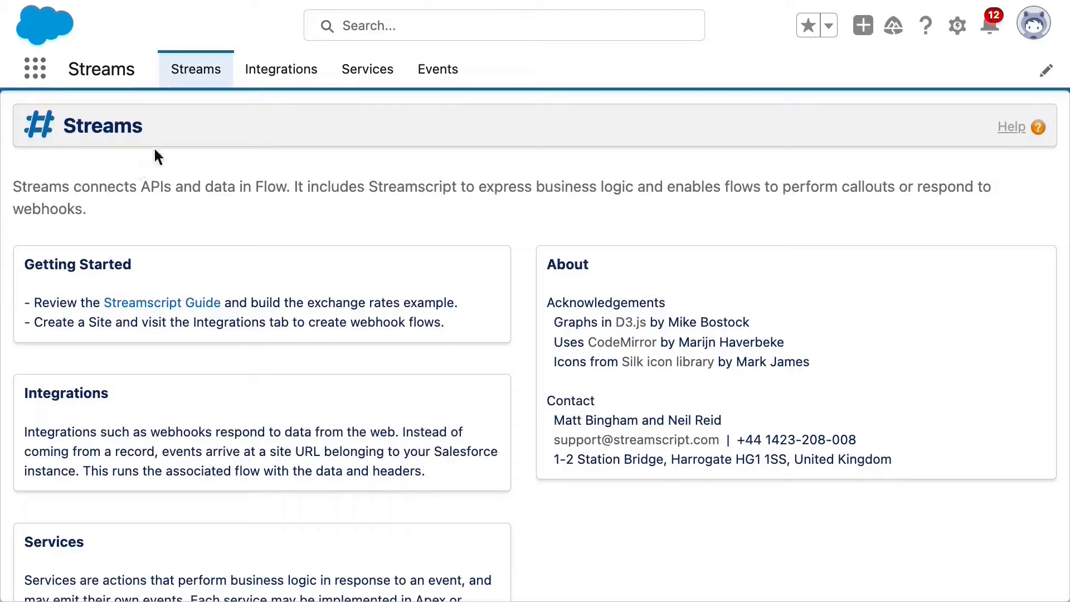
click(277, 71)
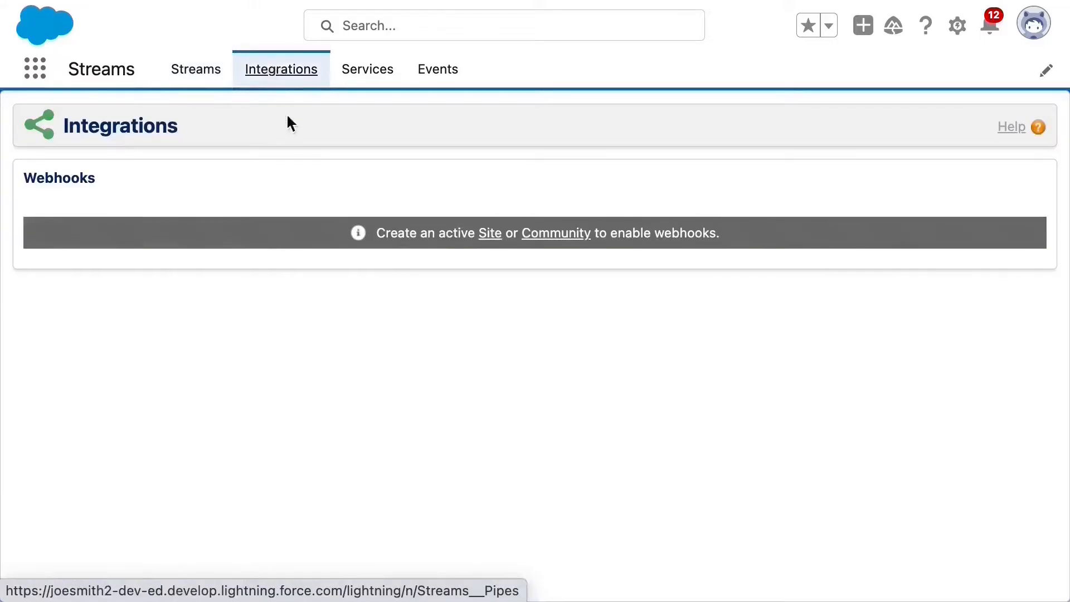
click(493, 237)
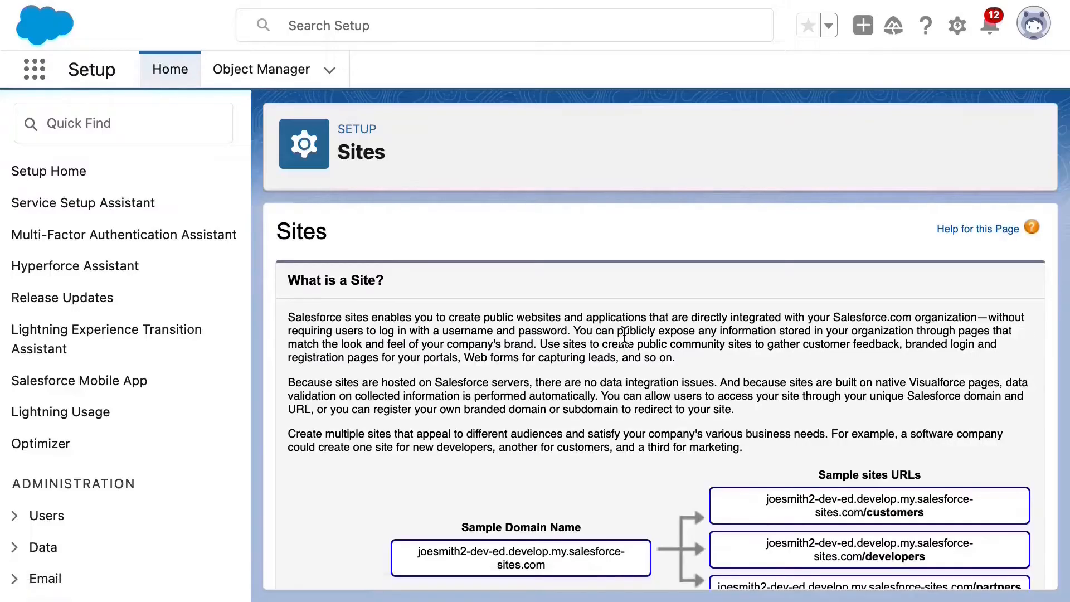
Accept the Sites terms of use and register the Salesforce site domain.
scroll(625, 334, down, 2)
click(313, 543)
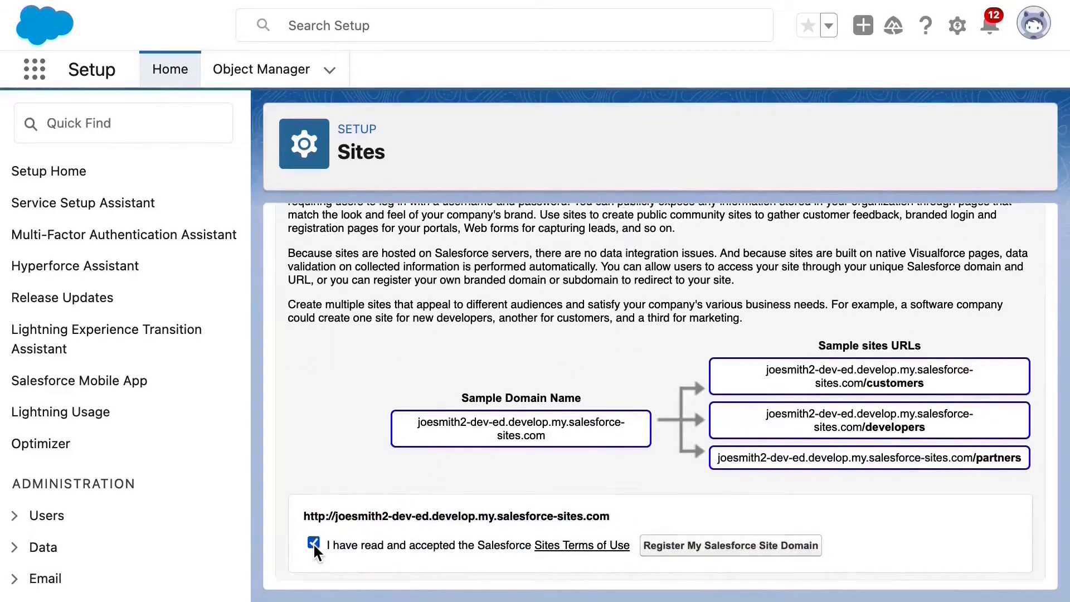
click(692, 546)
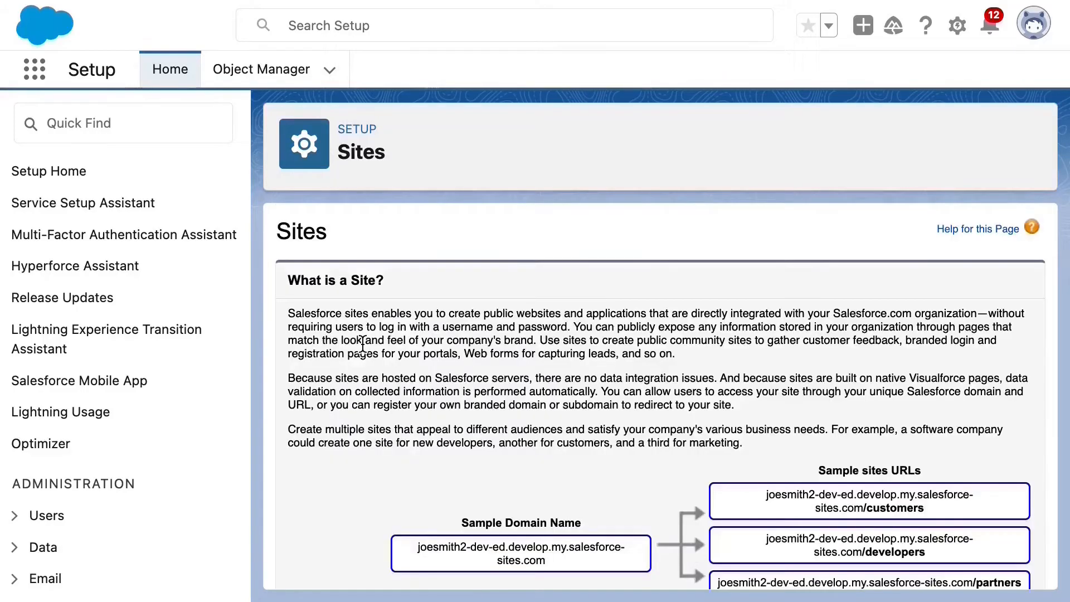
Fill in a new active site labelled Streams with InMaintenance as its home page.
scroll(362, 343, down, 2)
scroll(362, 343, down, 6)
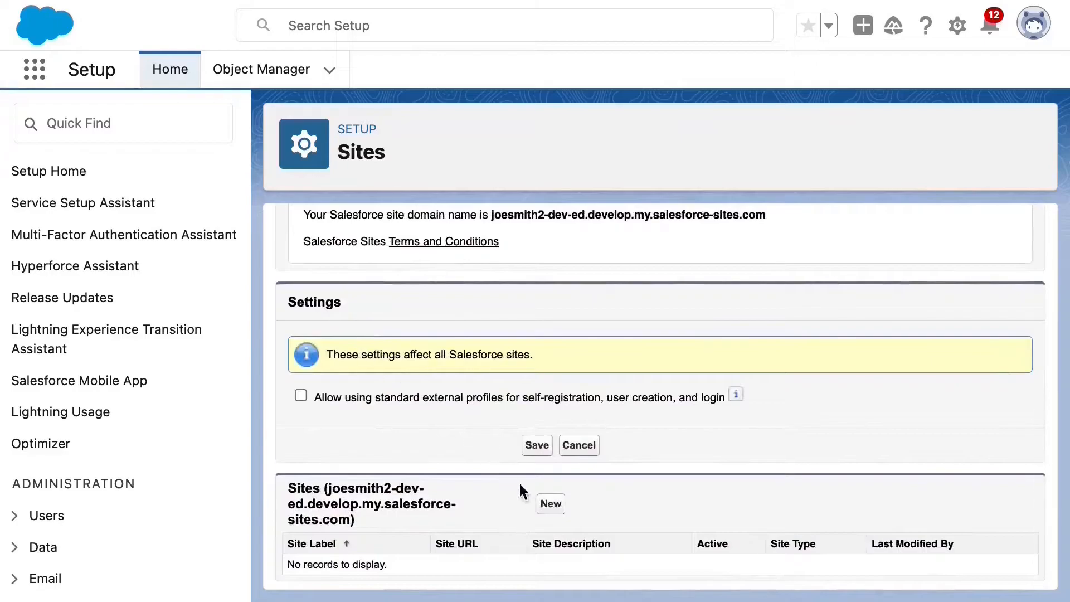
click(546, 509)
text(Streams)
click(467, 351)
click(442, 539)
scroll(477, 545, down, 3)
drag(526, 500, 440, 474)
scroll(438, 470, up, 3)
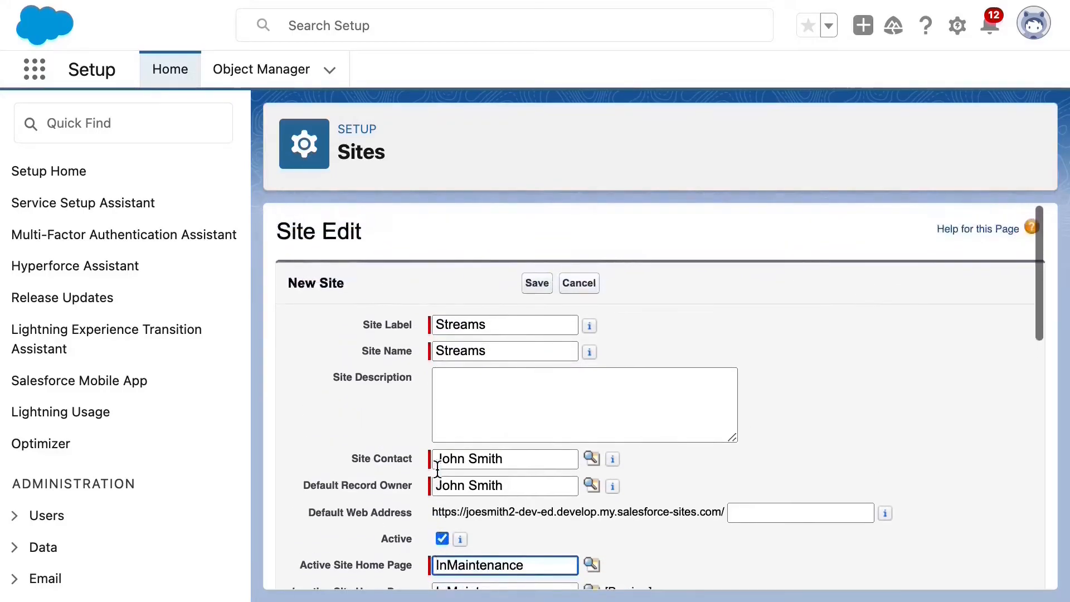
Save the Streams site, enable its webhooks, and select Webhook_Streams_YourPathHere for copying.
click(540, 287)
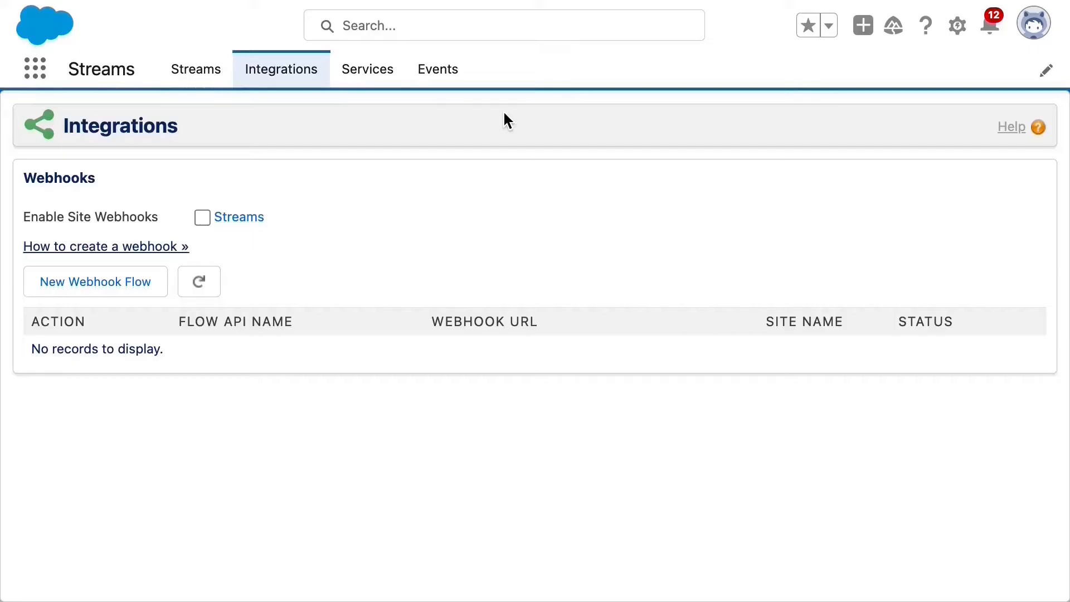
click(182, 247)
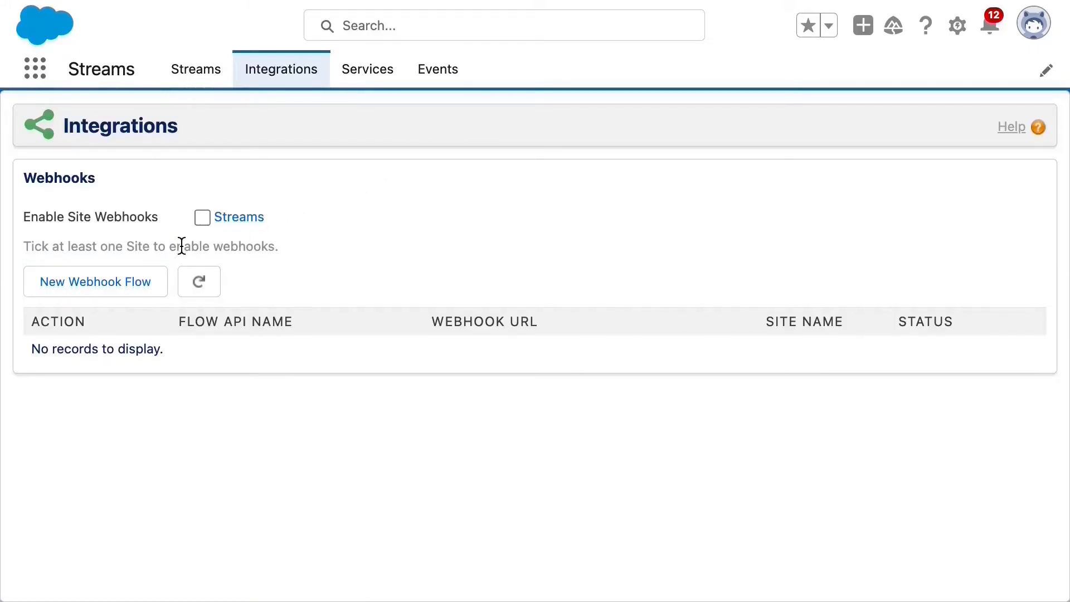
click(203, 218)
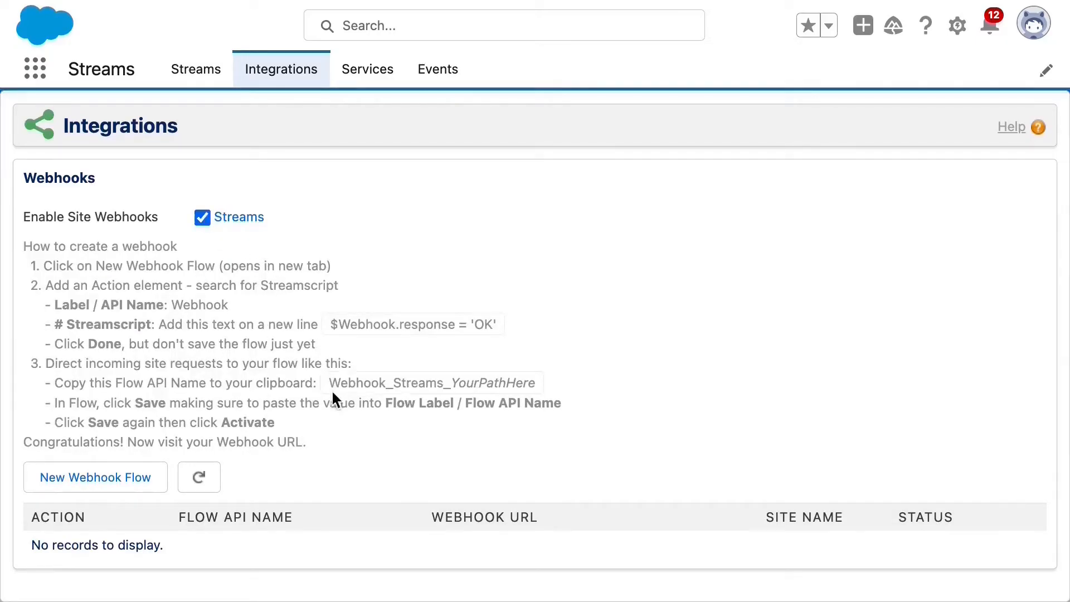
drag(332, 384, 446, 397)
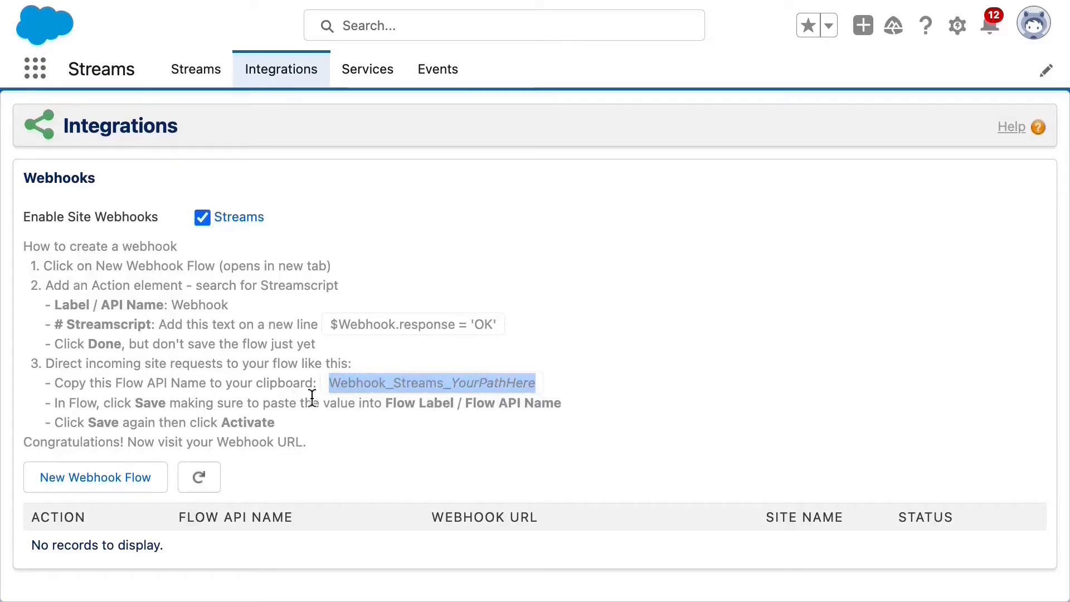
Build a new webhook flow with a Streamscript action 'Webhook' setting $Webhook.response = 'Hi!'.
click(103, 478)
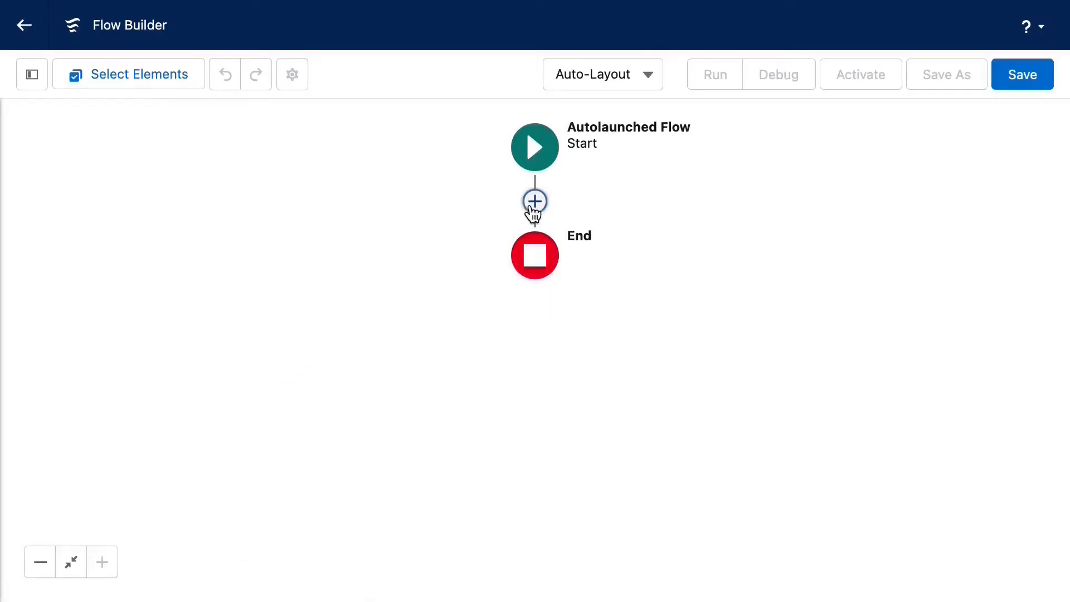
click(535, 205)
text(Streams)
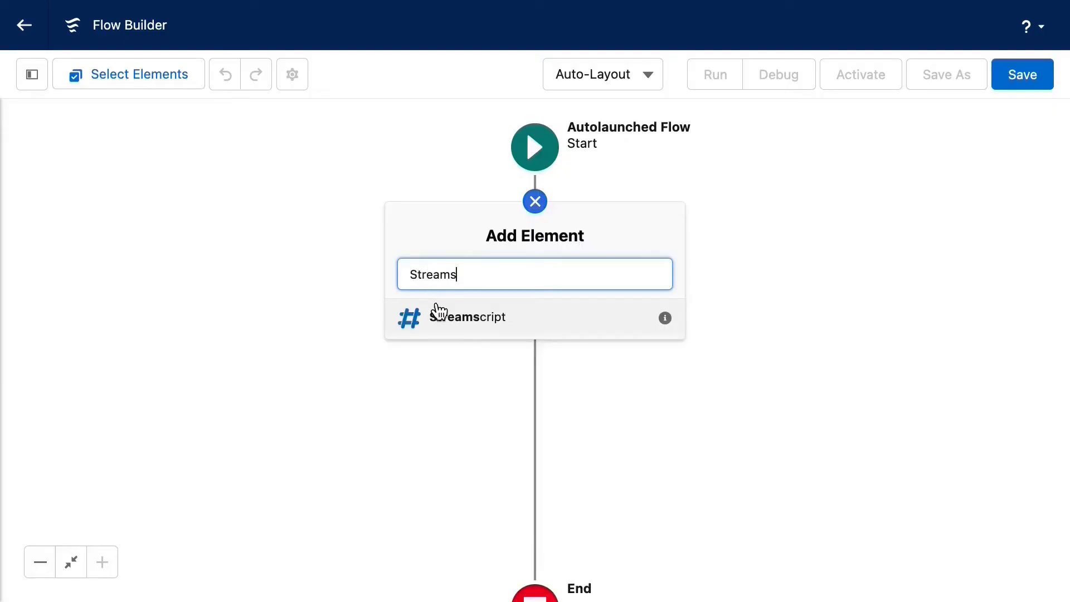
click(440, 315)
text(Webhook)
key(Tab)
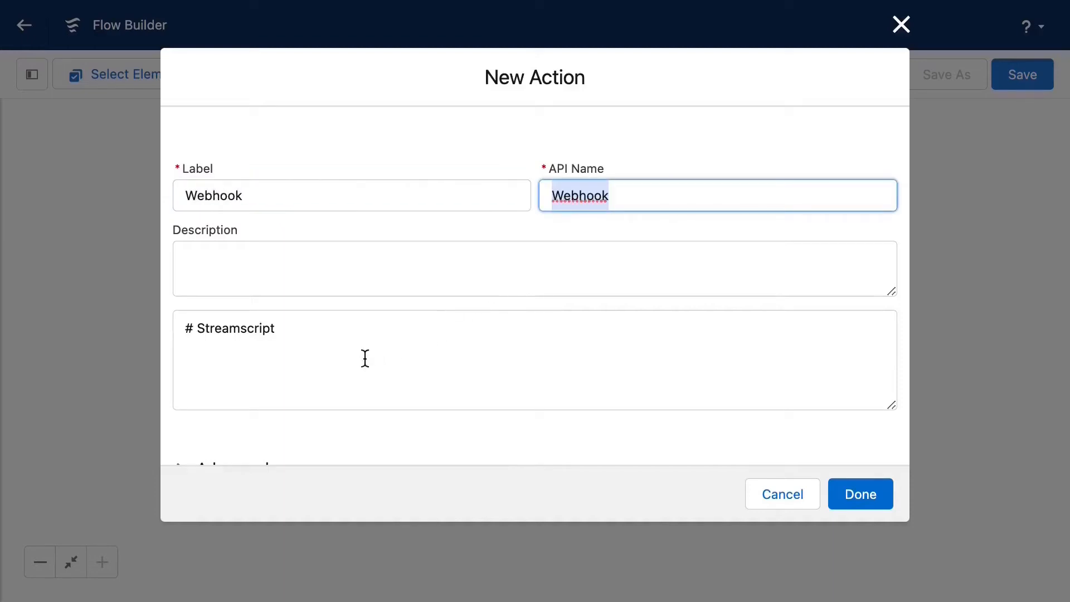
click(304, 357)
text($Webhook.response = 'Hi!')
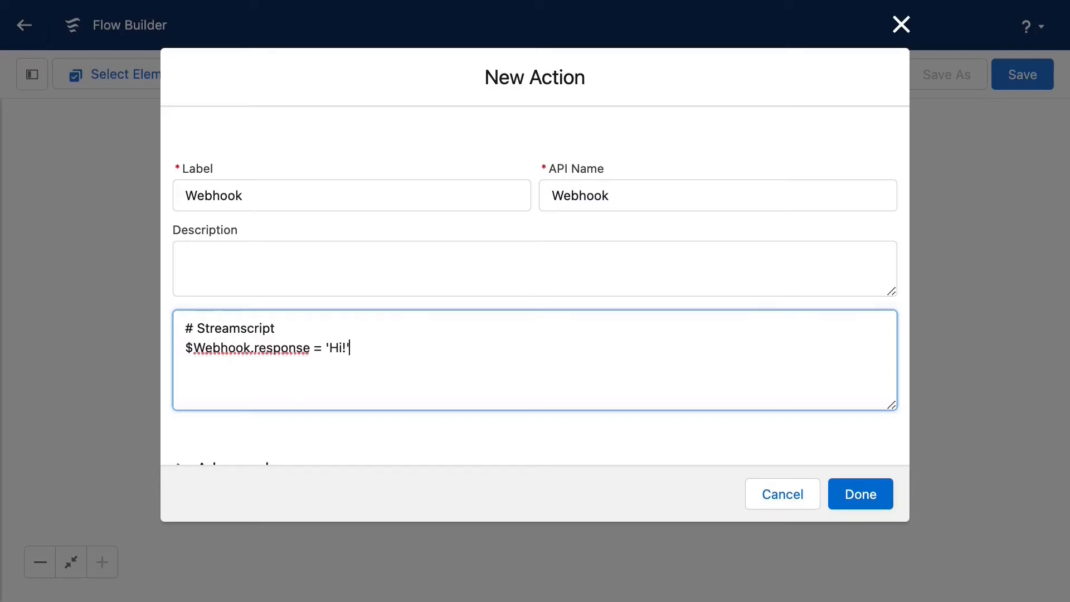
Confirm the Webhook action, save the flow as Webhook_Streams_Test, and activate it.
click(863, 501)
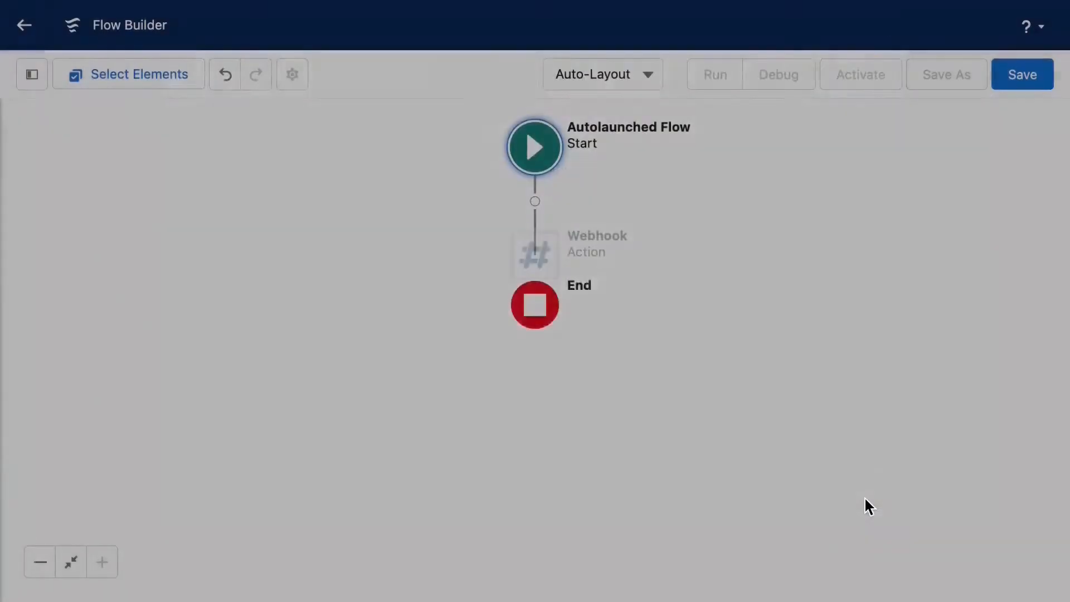
click(1022, 83)
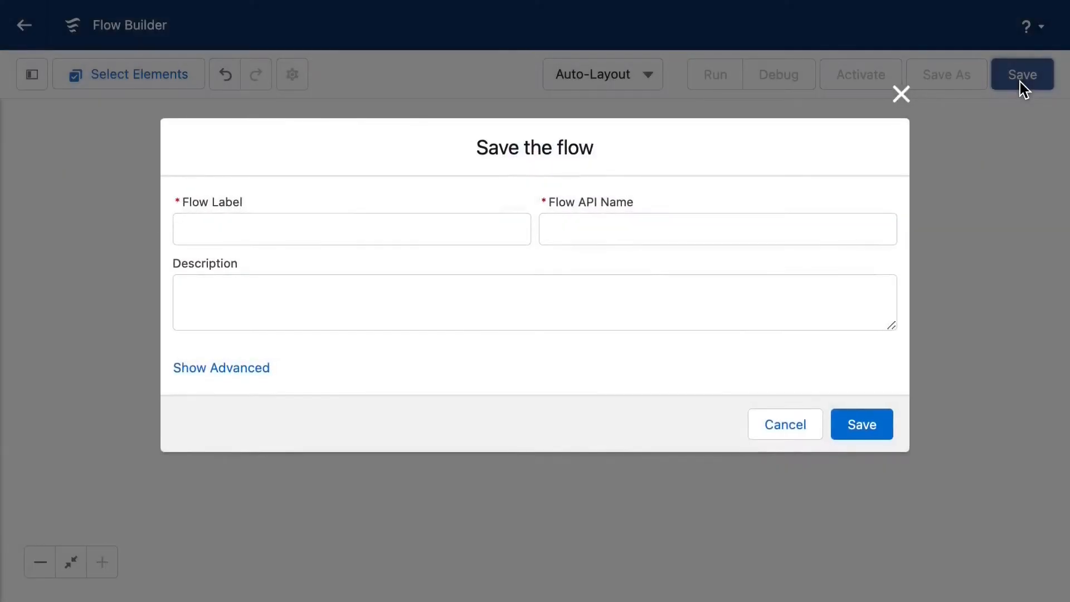
click(468, 217)
text(Webhook_Streams_YourPathHere)
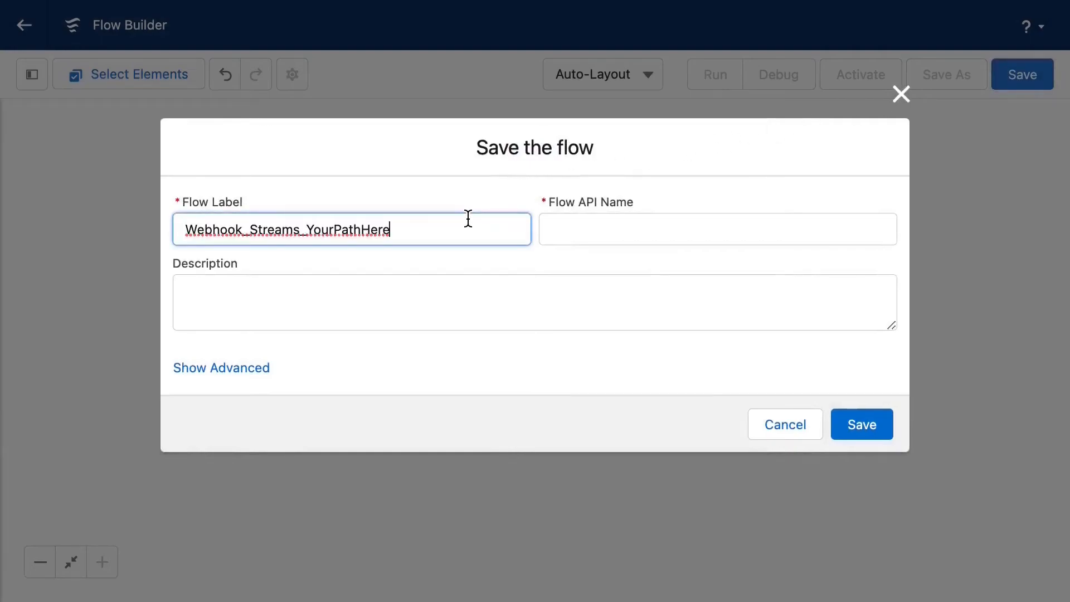
key(BackSpace)
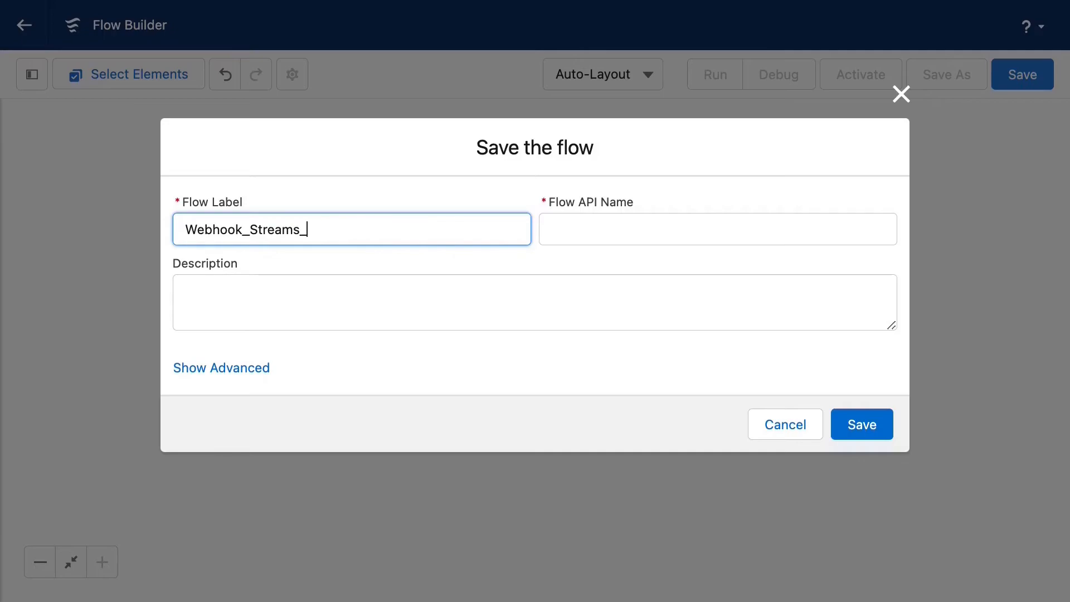
click(853, 415)
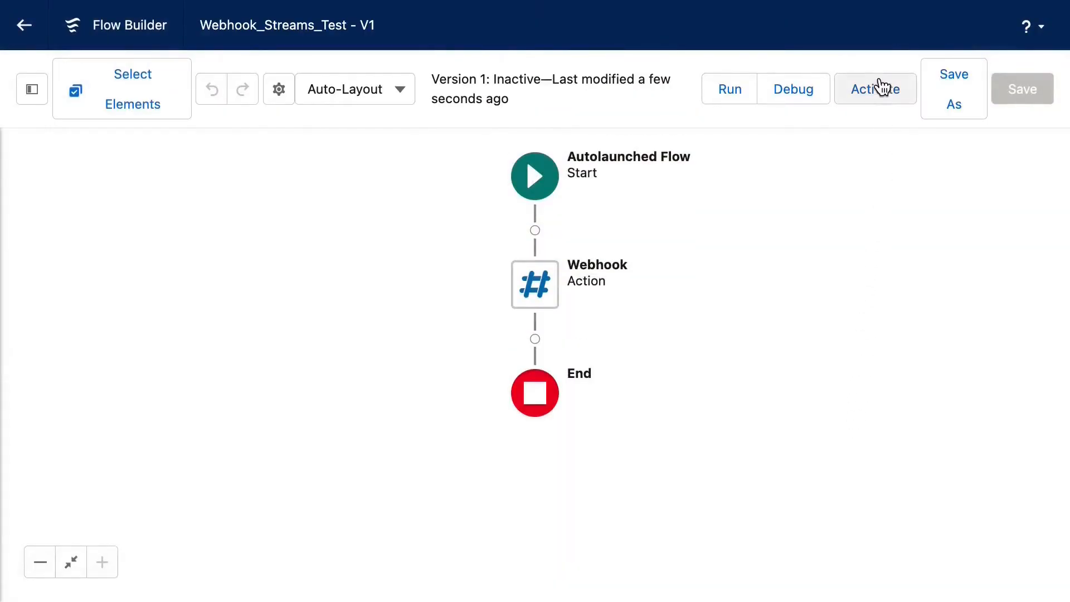
click(882, 87)
key(ctrl+w)
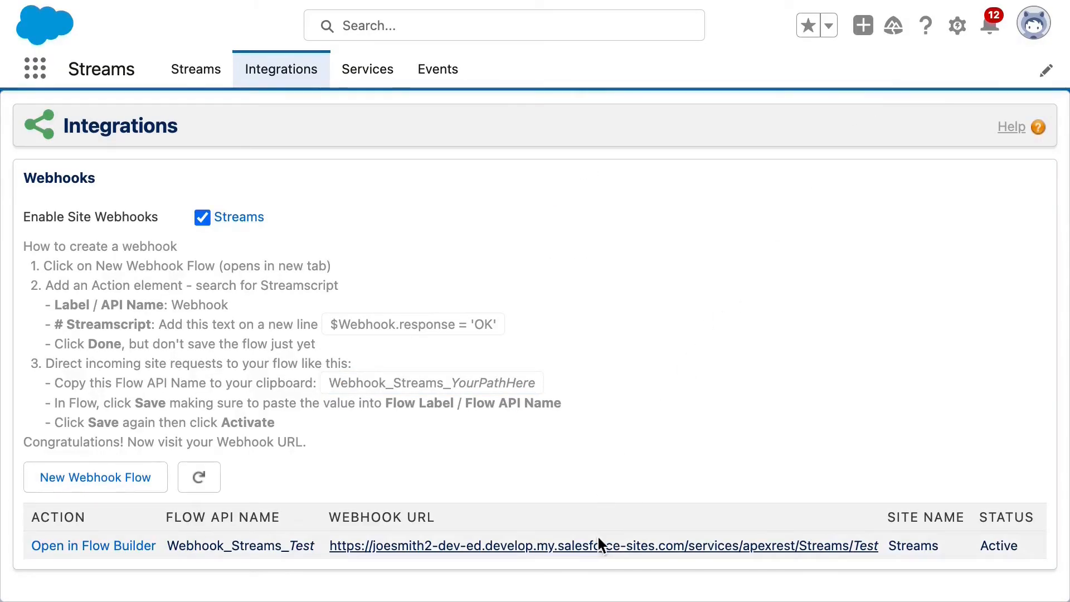
Test the webhook URL, reopen the Webhook action's script, and go to Chrome's extensions page.
click(598, 538)
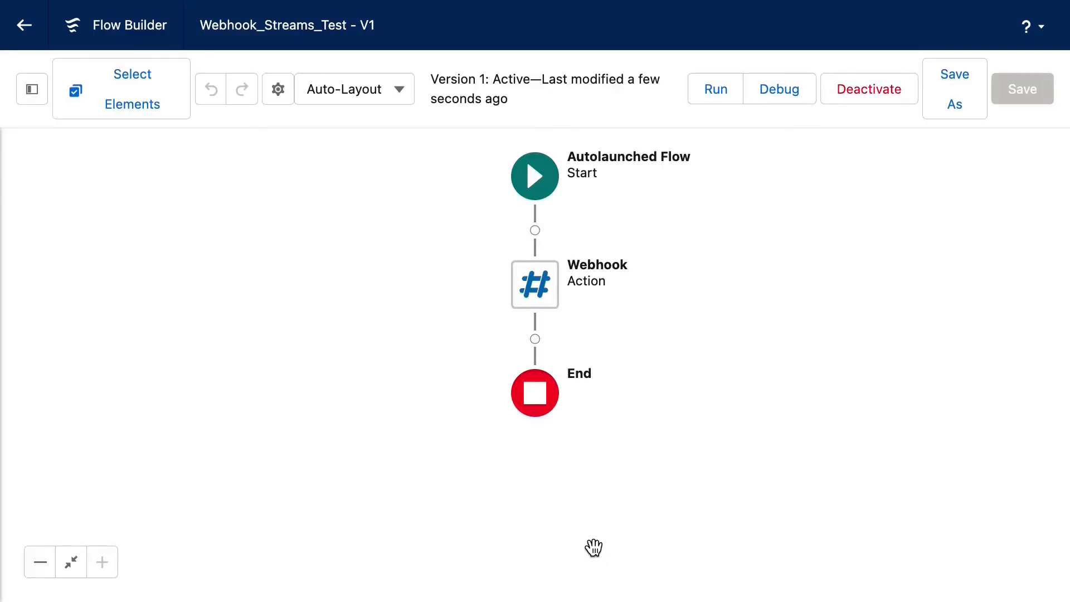
double_click(535, 285)
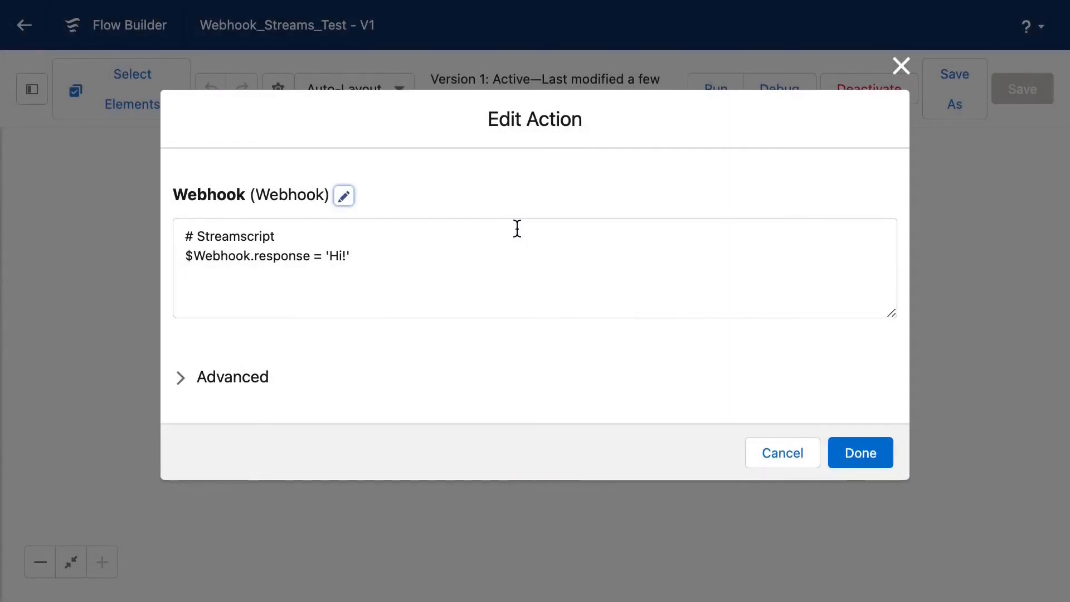
mouse_move(426, 1)
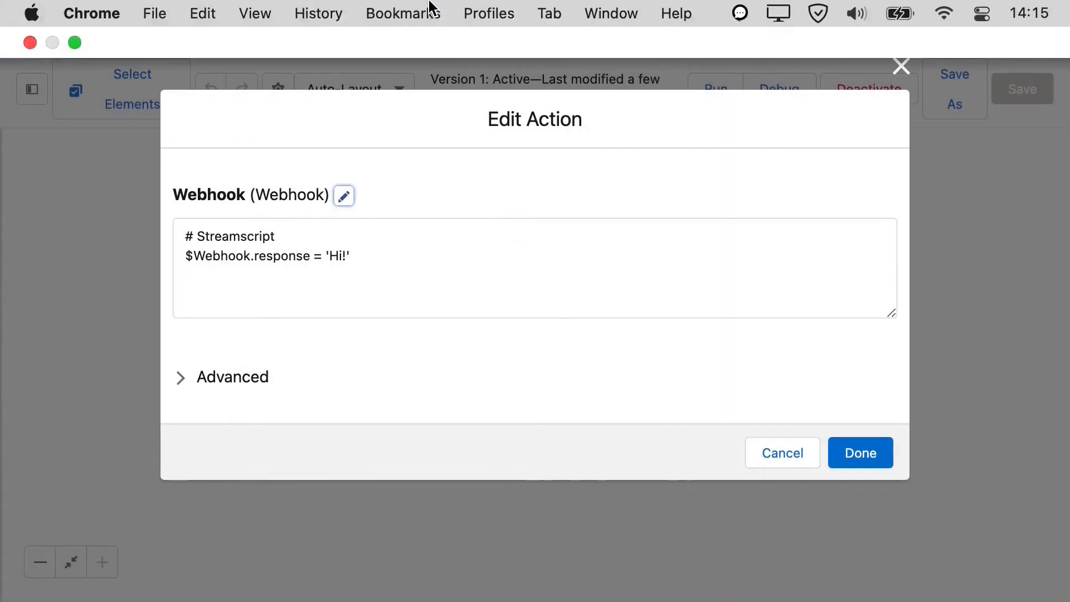
click(611, 12)
click(592, 244)
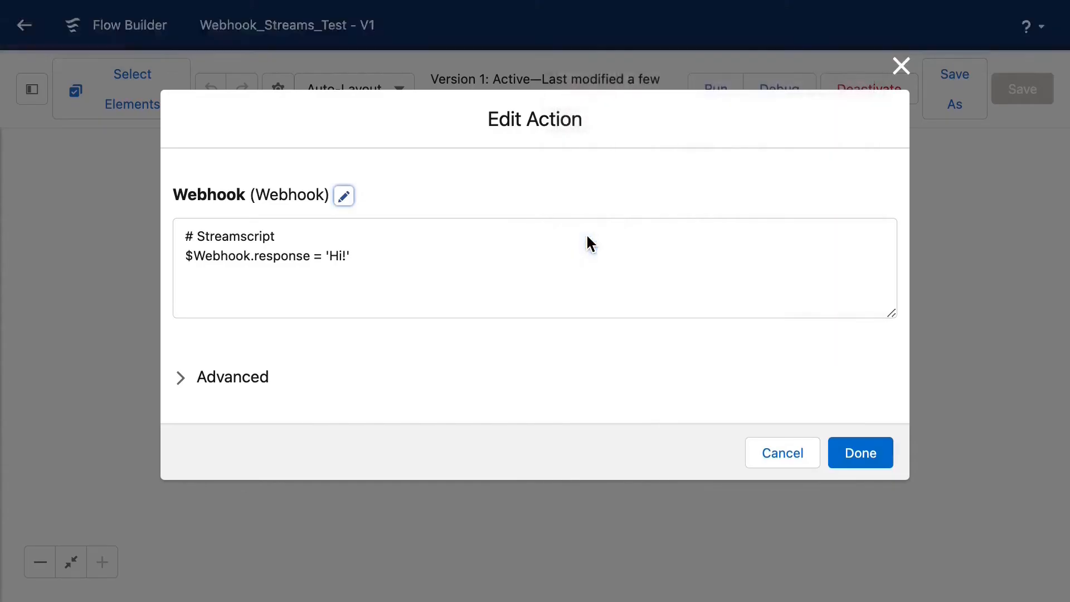
Search the Chrome Web Store for Streamscript and add Streamscript Syntax Highlighter to Chrome.
click(651, 196)
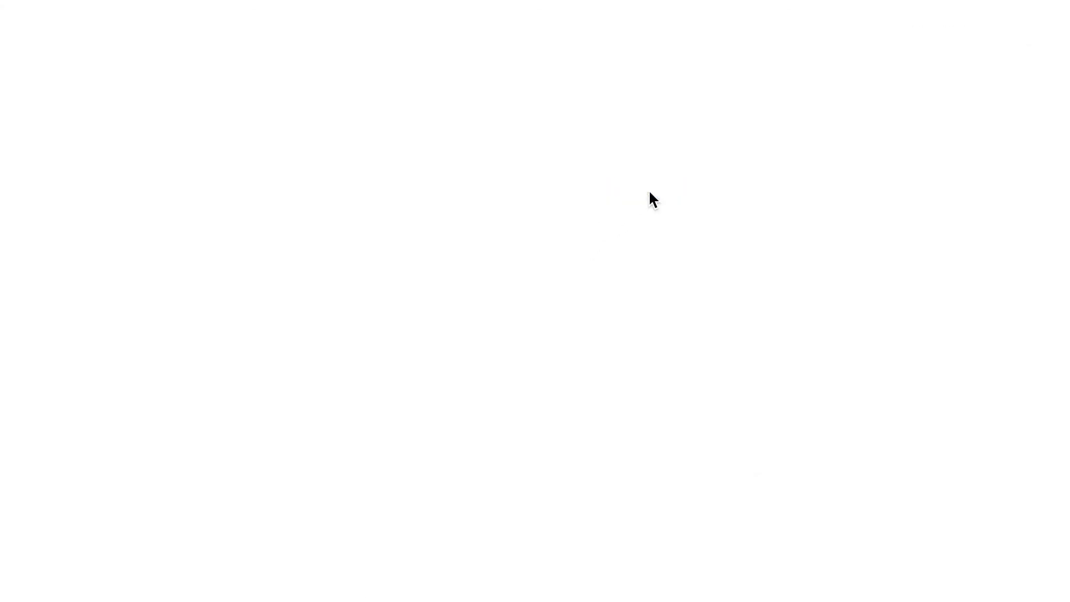
text(Streamscript)
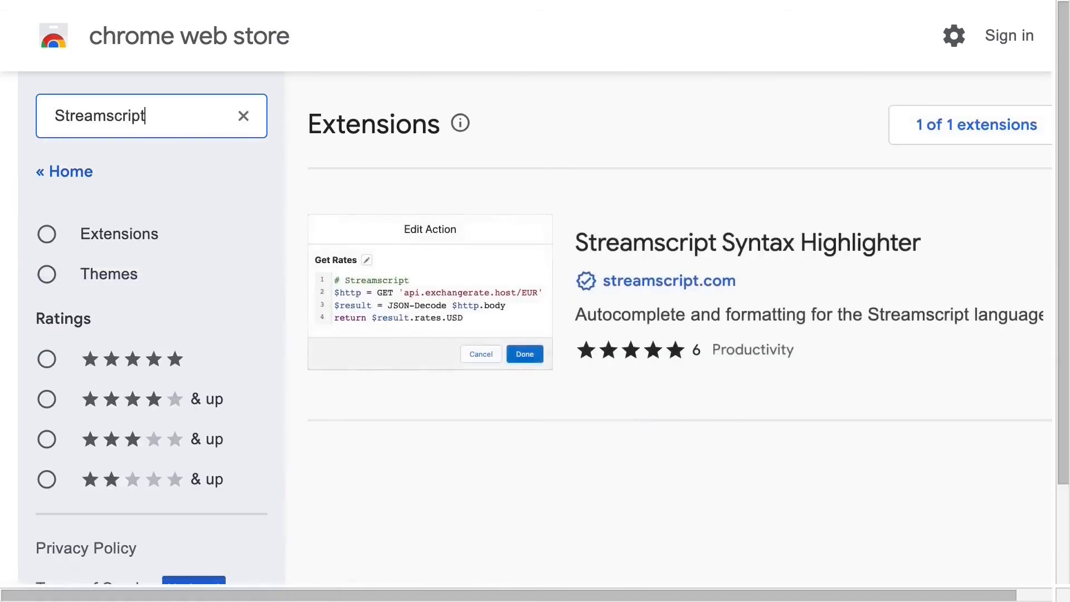
click(513, 262)
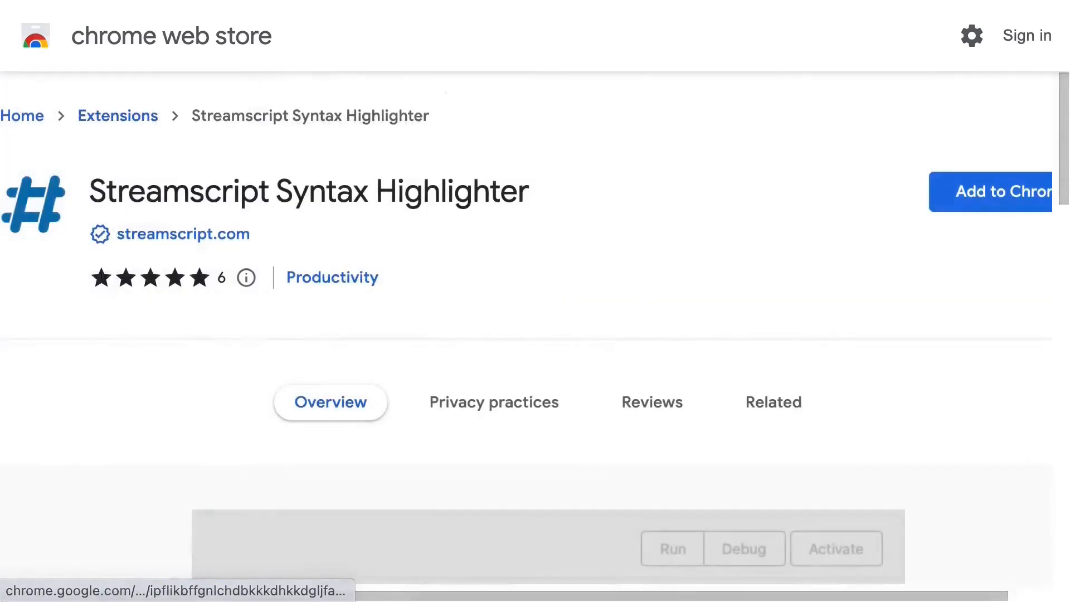
click(1020, 202)
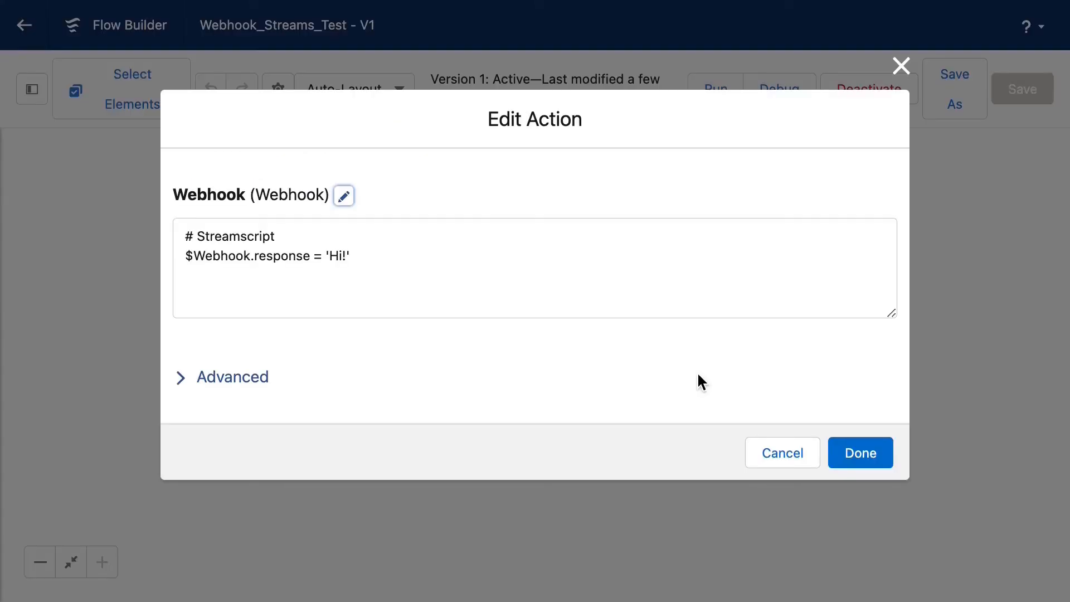
Reload Flow Builder and reopen the Webhook action's script in the syntax-highlighted editor.
key(super+r)
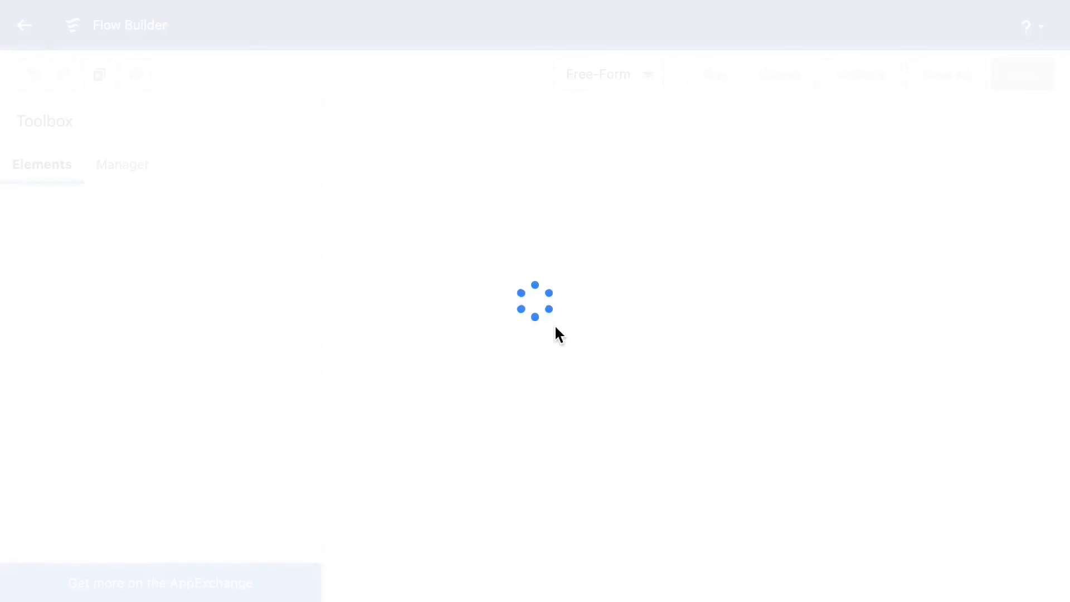
double_click(537, 342)
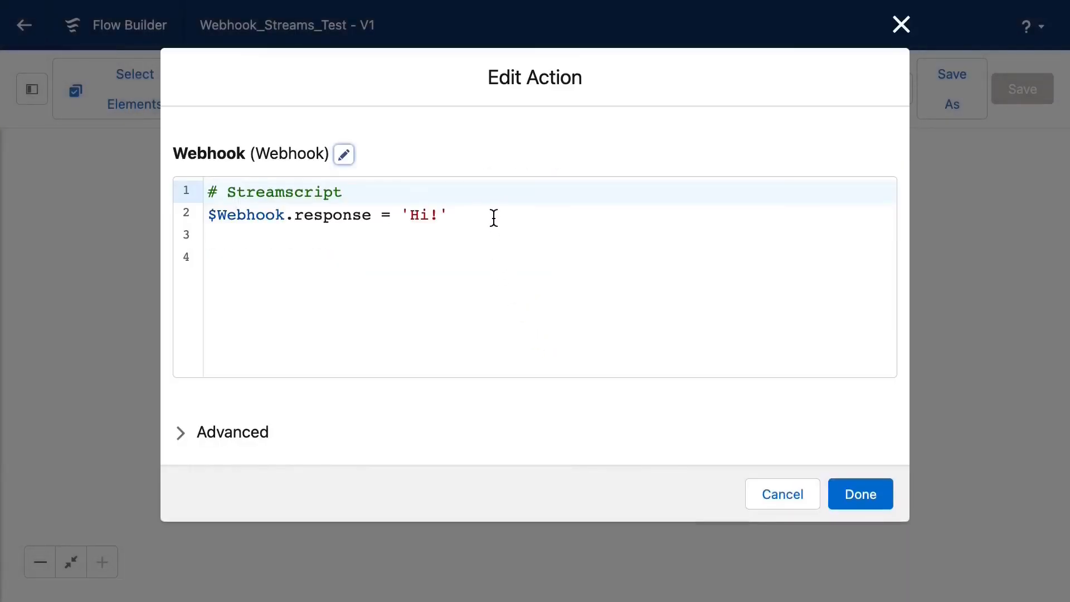
click(485, 218)
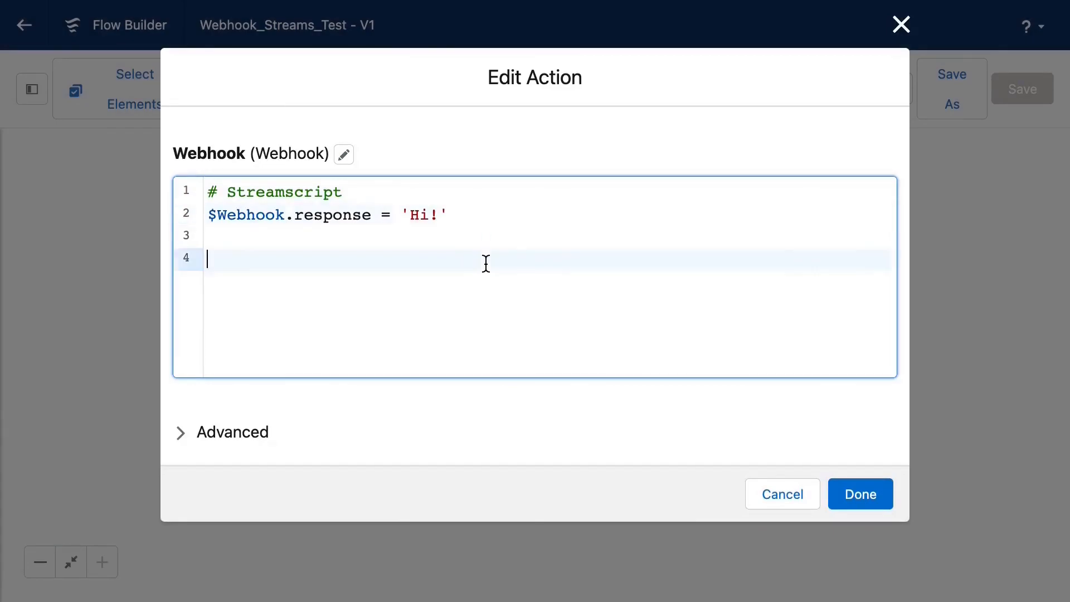
Begin line 4 with 'B' and browse the suggested Streamscript functions.
click(485, 260)
text(B)
key(Down)
key(Down)
key(Down)
key(Down)
key(Down)
key(Down)
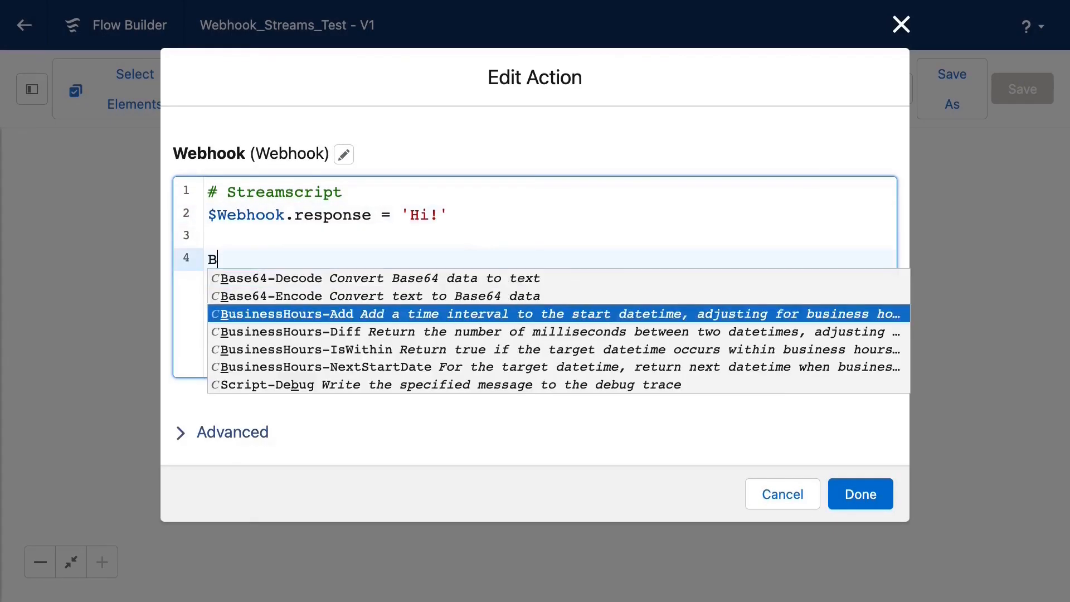